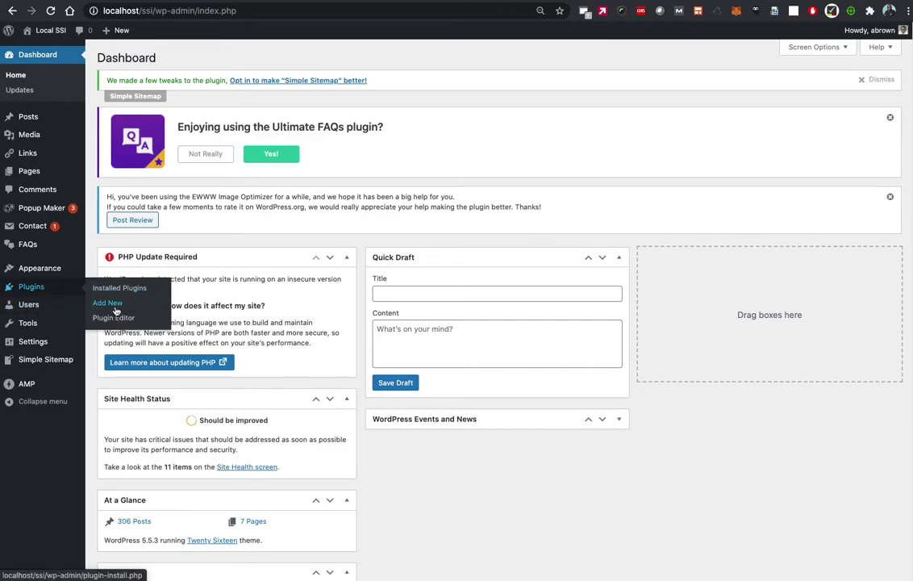
# Step: Go to Plugins > Add New and scroll through the featured plugins
pyautogui.click(116, 311)
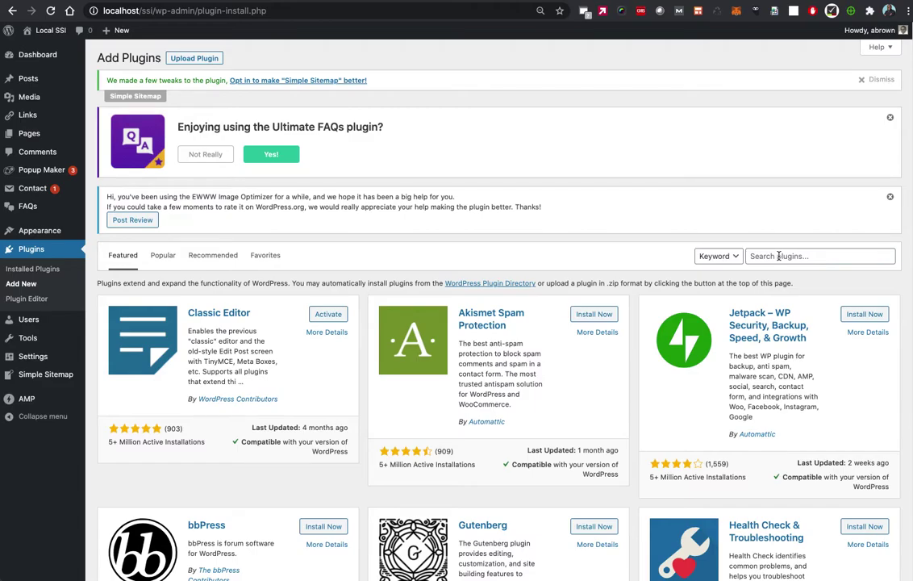
pyautogui.scroll(-6, 778, 255)
pyautogui.scroll(7, 734, 265)
# Step: Search for the tao-schedule-update plugin, then install and activate it
pyautogui.click(793, 256)
pyautogui.write('tao')
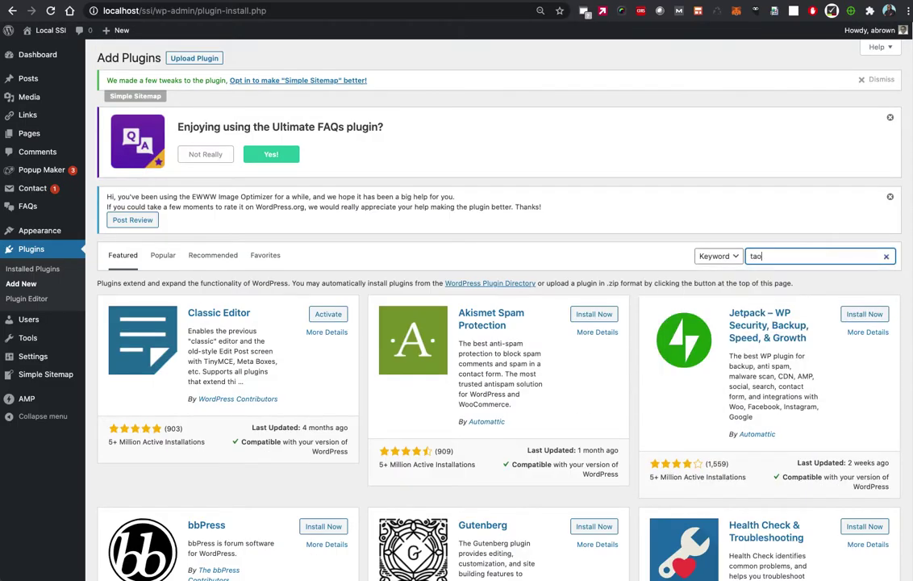
pyautogui.write('-schedu')
pyautogui.write('le-update')
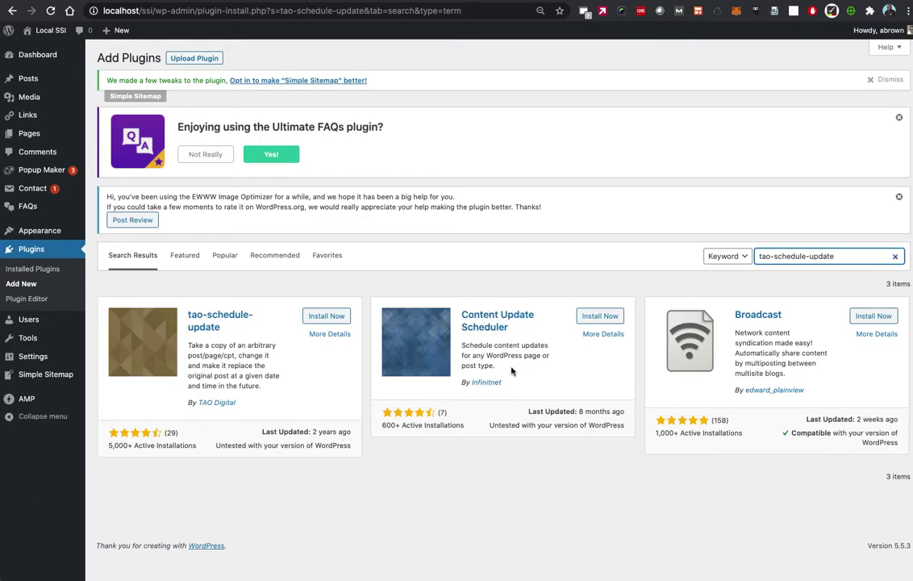
pyautogui.click(335, 320)
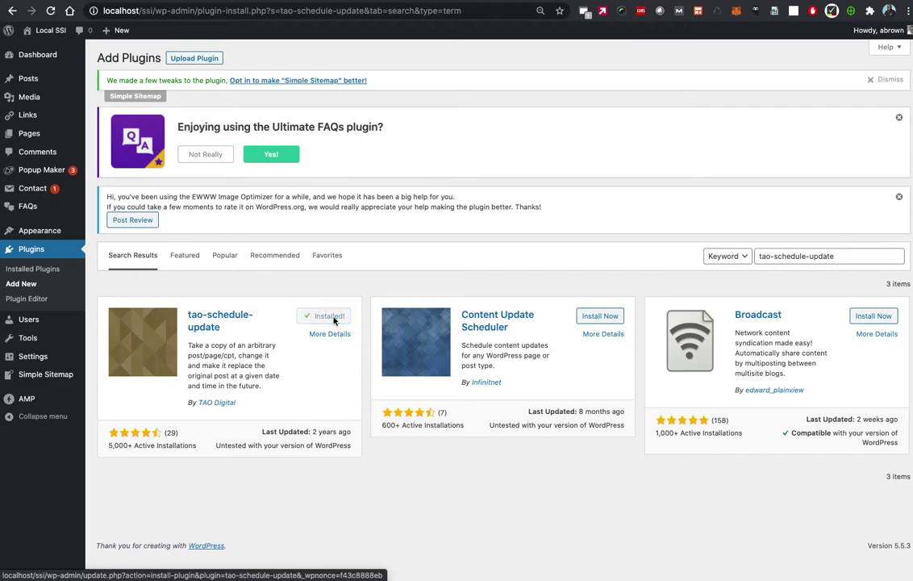
pyautogui.click(331, 316)
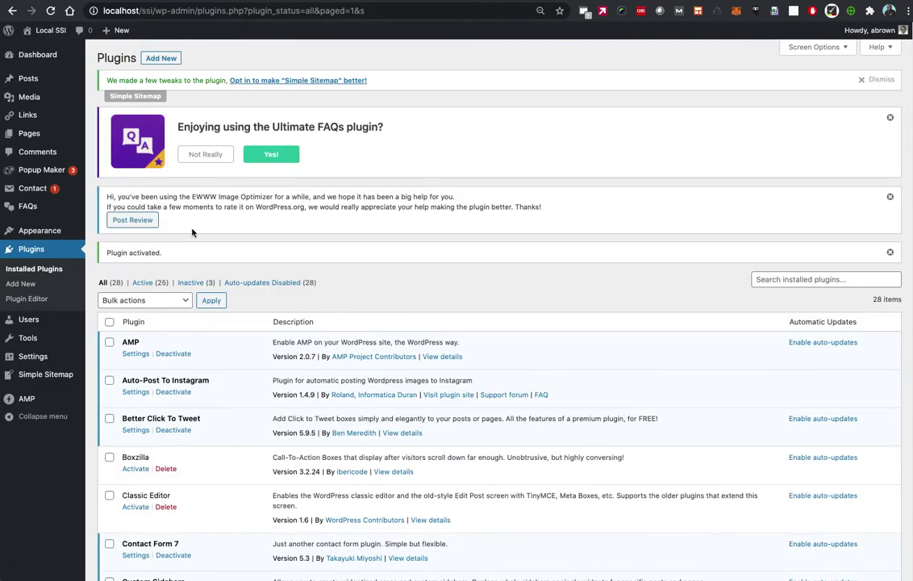
pyautogui.moveTo(29, 79)
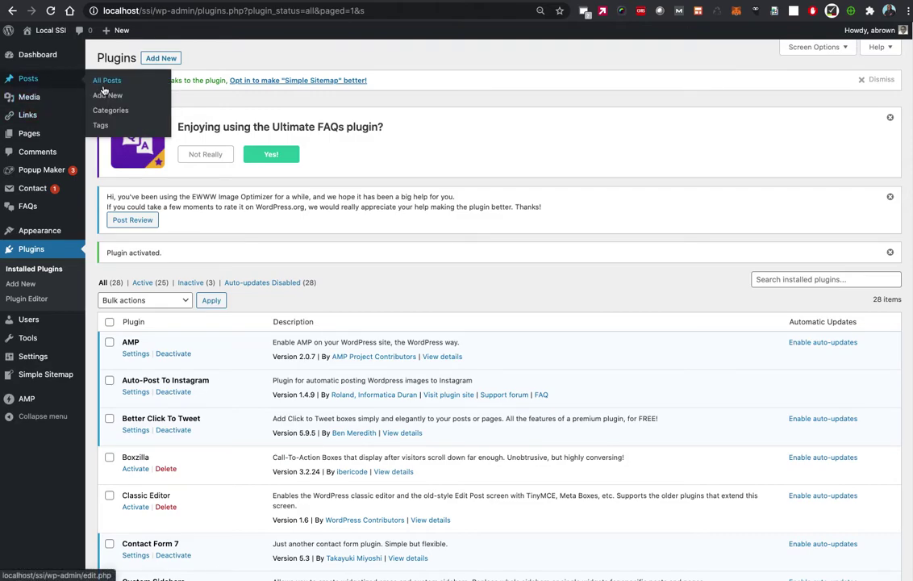
pyautogui.click(104, 97)
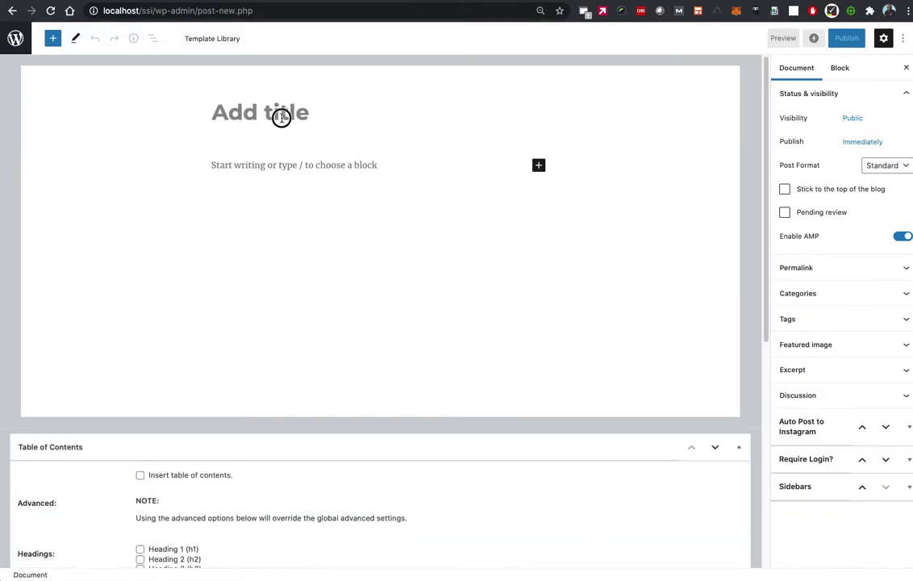
# Step: Title a new post '12 Days of Christmas' and write 'Test' as its body paragraph
pyautogui.click(281, 117)
pyautogui.write('12')
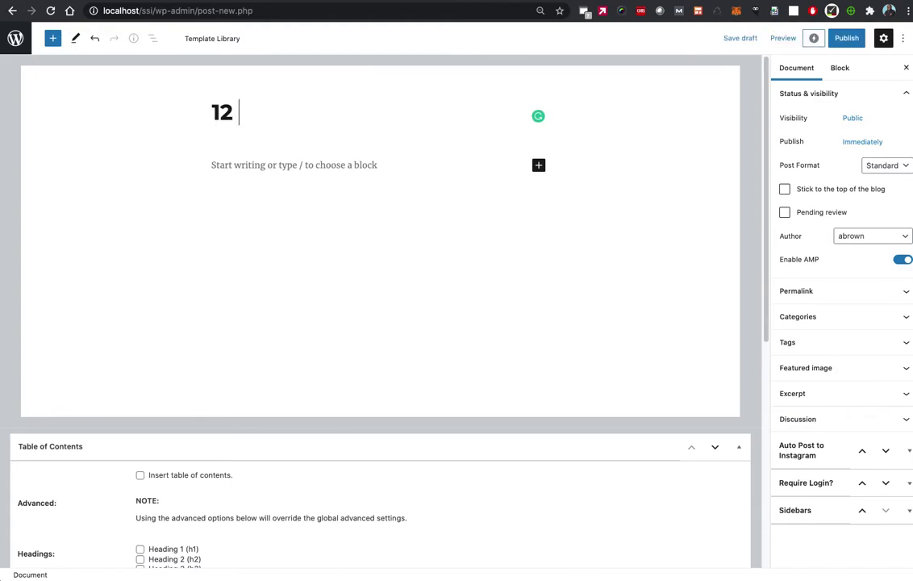
pyautogui.write(' Days of Chri')
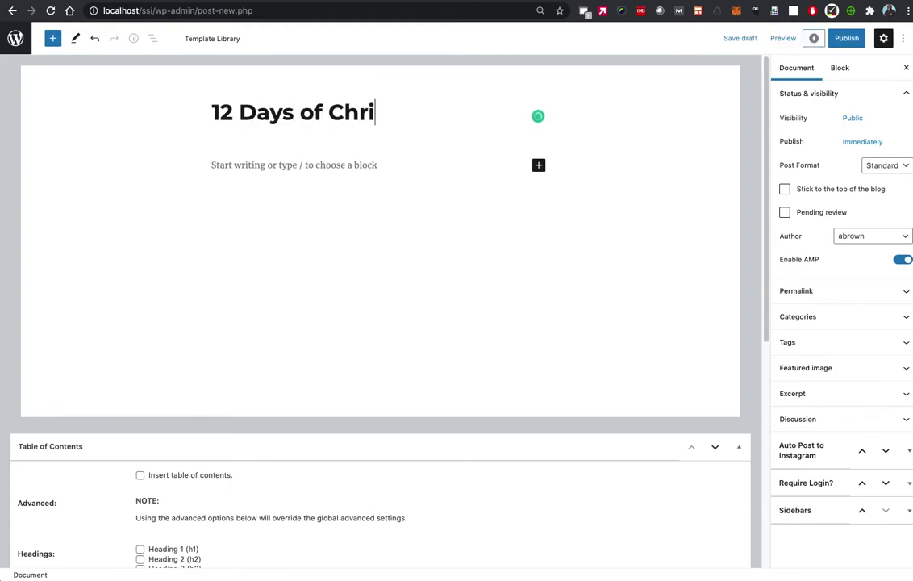
pyautogui.write('stmas')
pyautogui.press('Return')
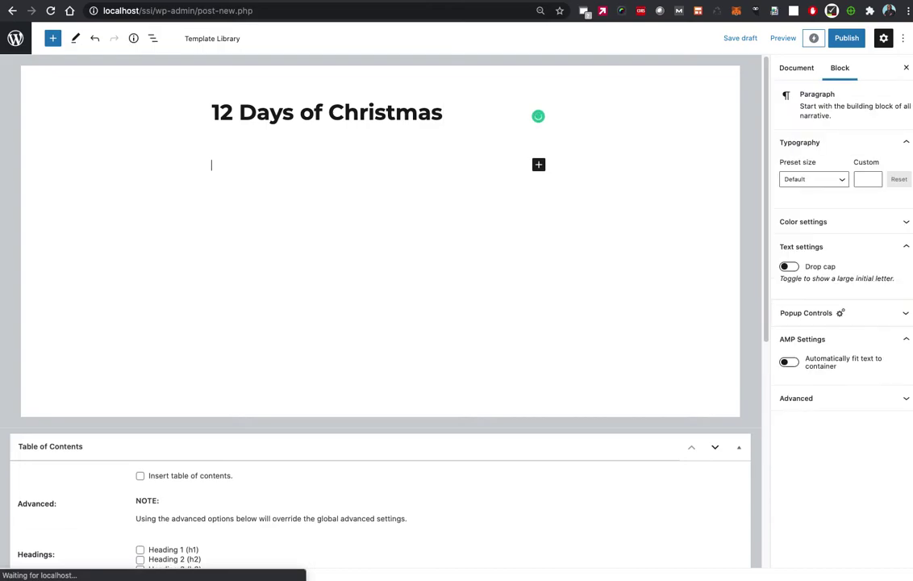
pyautogui.write('Test')
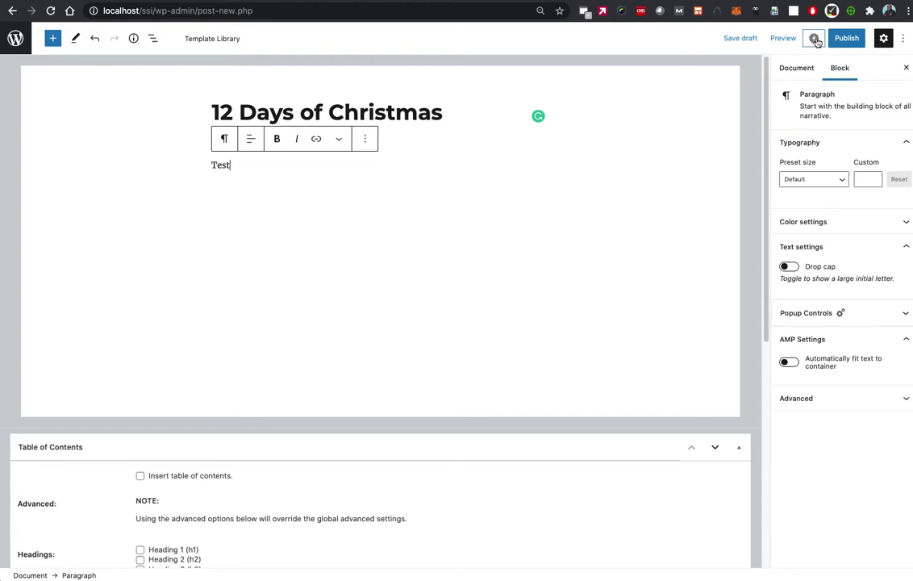
pyautogui.click(902, 41)
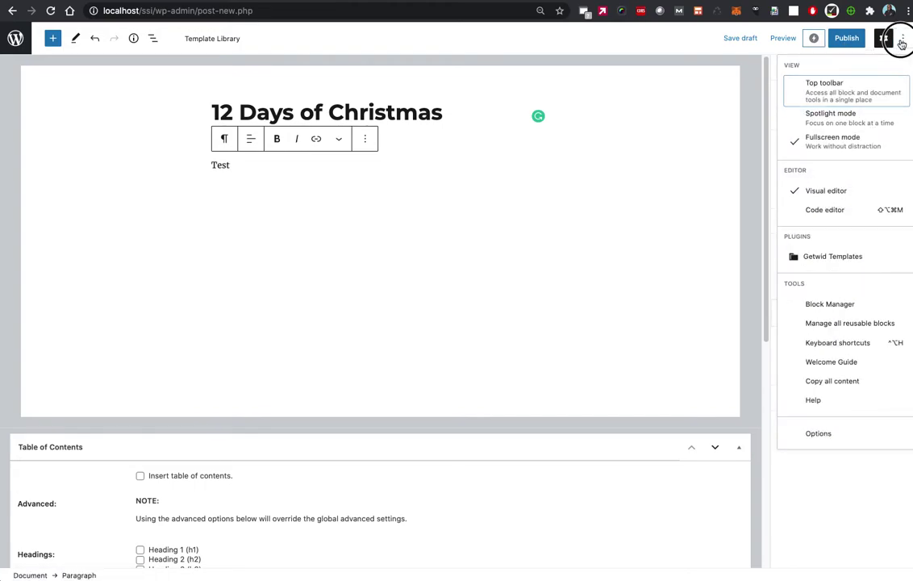
# Step: Check the post's publish date in Document settings and start publishing it
pyautogui.click(902, 40)
pyautogui.click(796, 68)
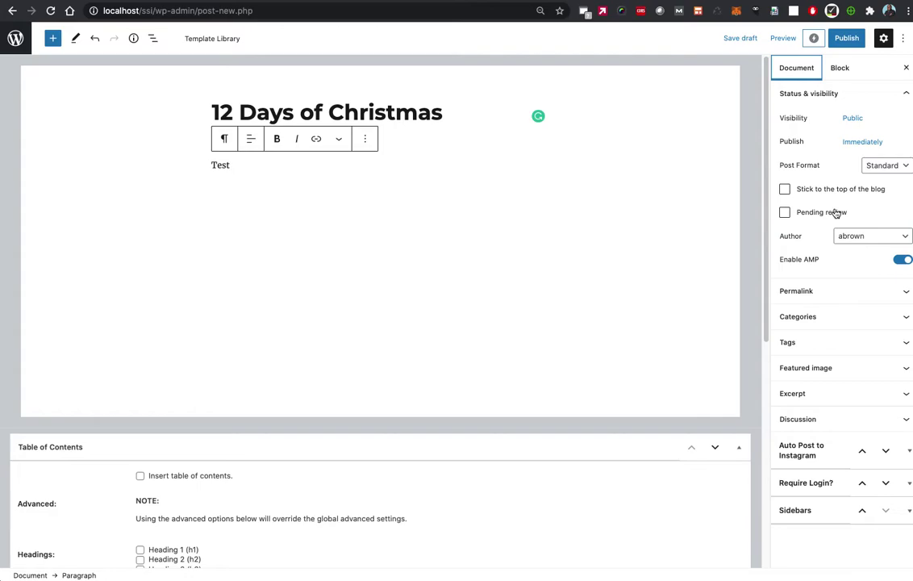
pyautogui.click(871, 143)
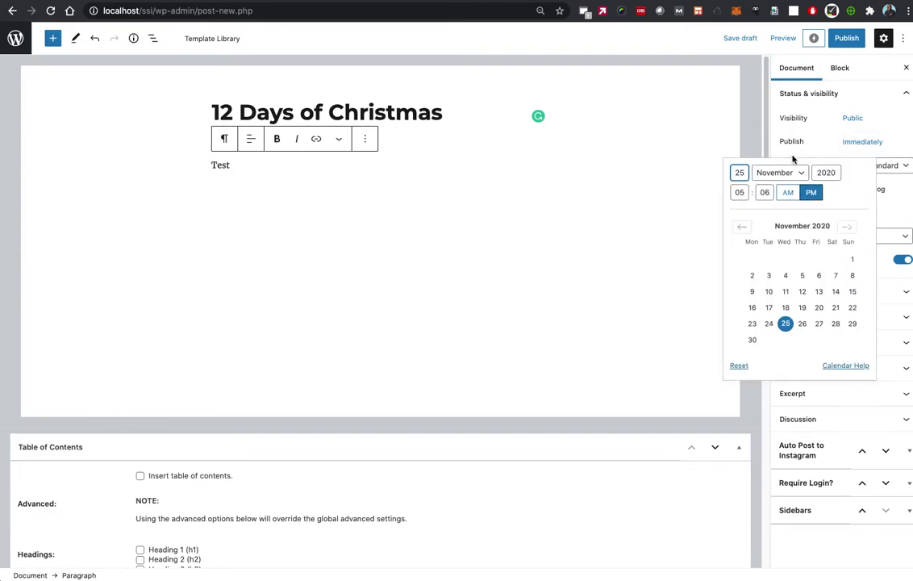
pyautogui.click(833, 150)
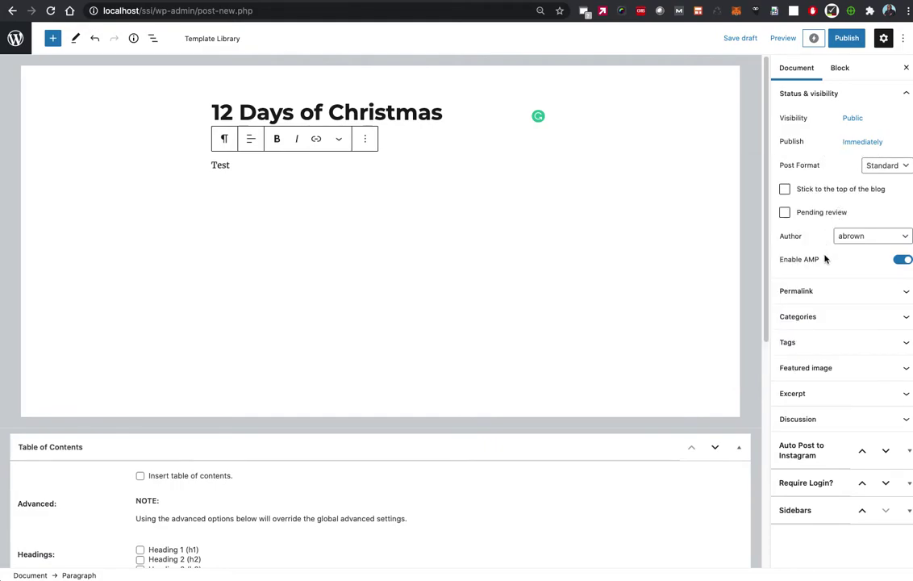
pyautogui.click(849, 39)
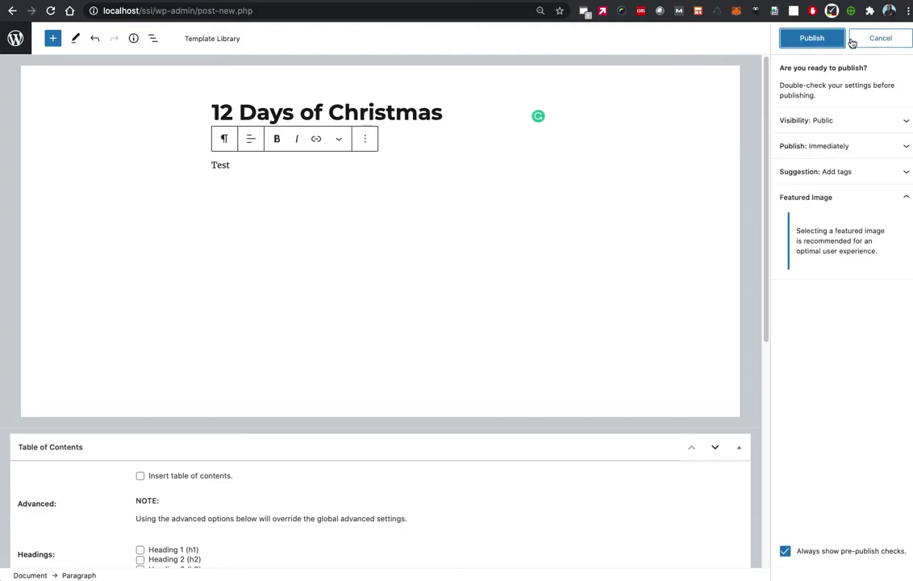
# Step: Confirm publishing '12 Days of Christmas' immediately and go back to the posts list
pyautogui.click(813, 37)
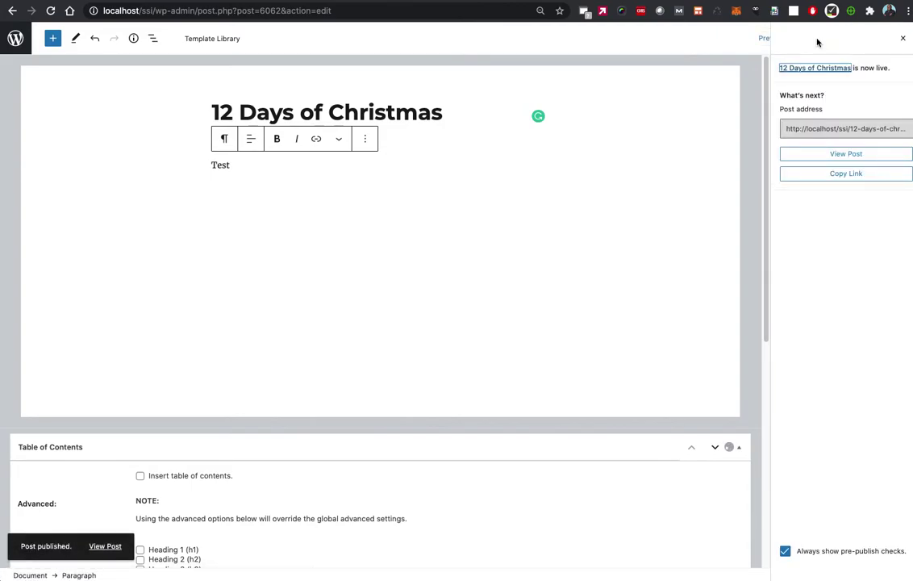
pyautogui.click(904, 39)
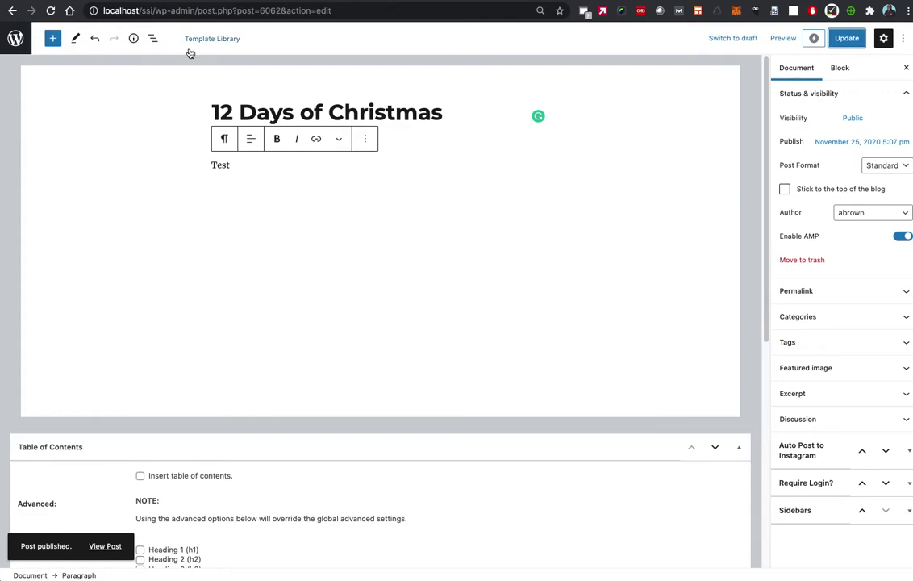
pyautogui.click(17, 44)
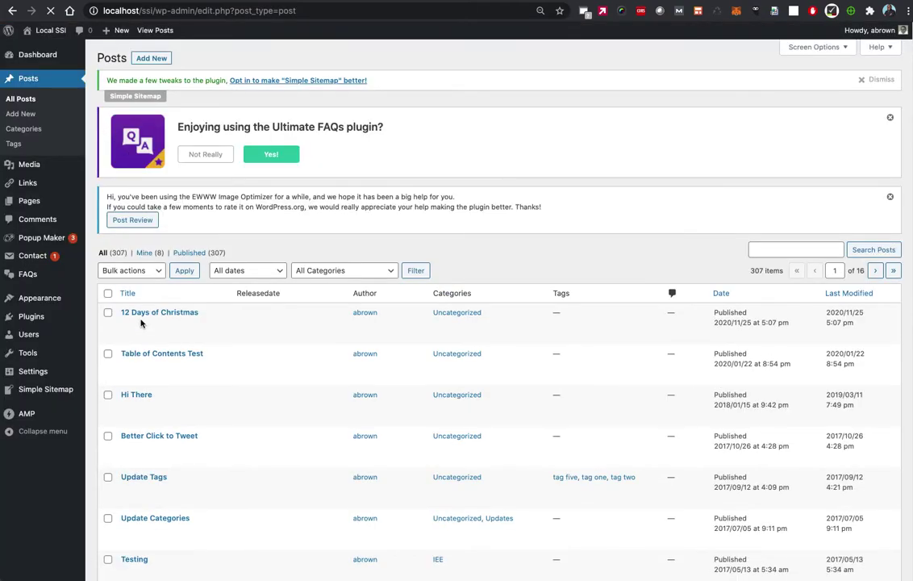
pyautogui.moveTo(152, 339)
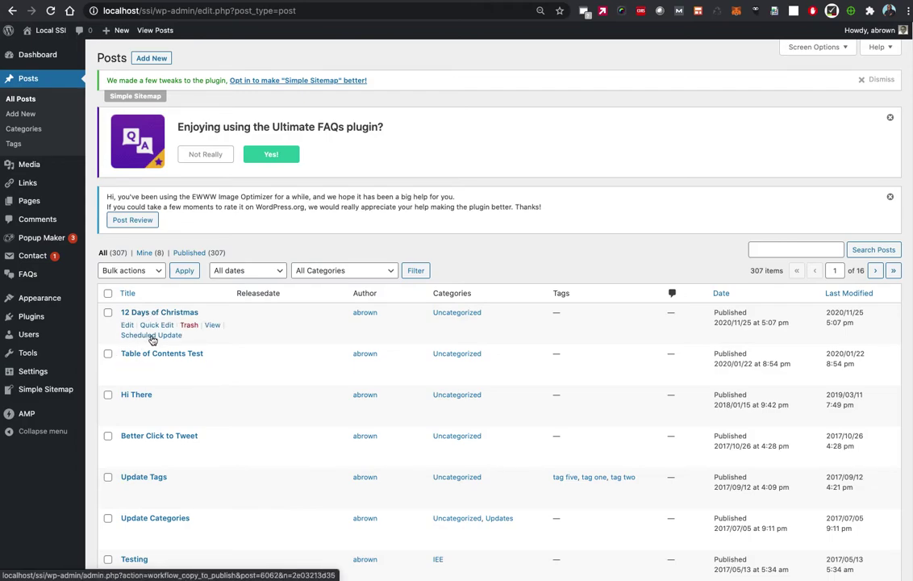
# Step: Make a Scheduled Update copy of '12 Days of Christmas' and replace 'Test' with 'Day two'
pyautogui.click(153, 336)
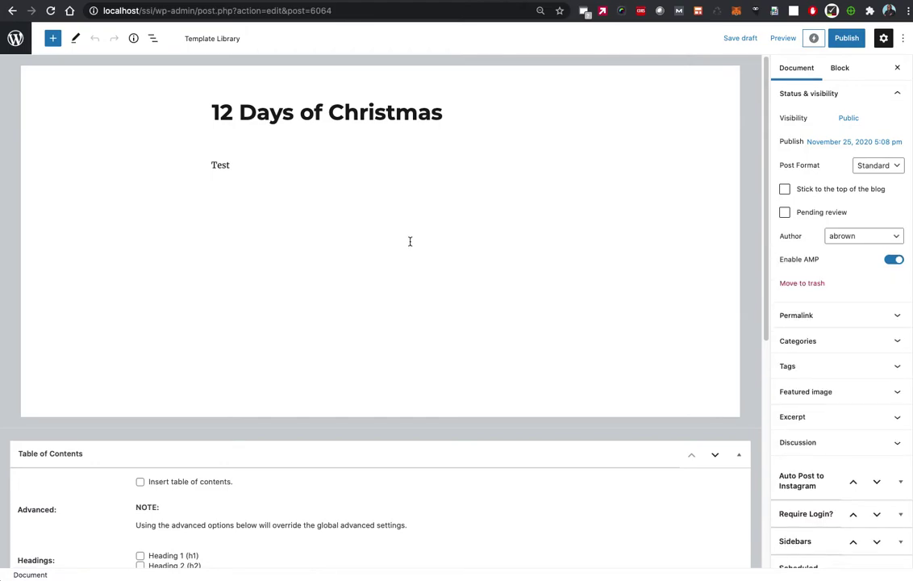
pyautogui.scroll(-1, 410, 238)
pyautogui.click(276, 152)
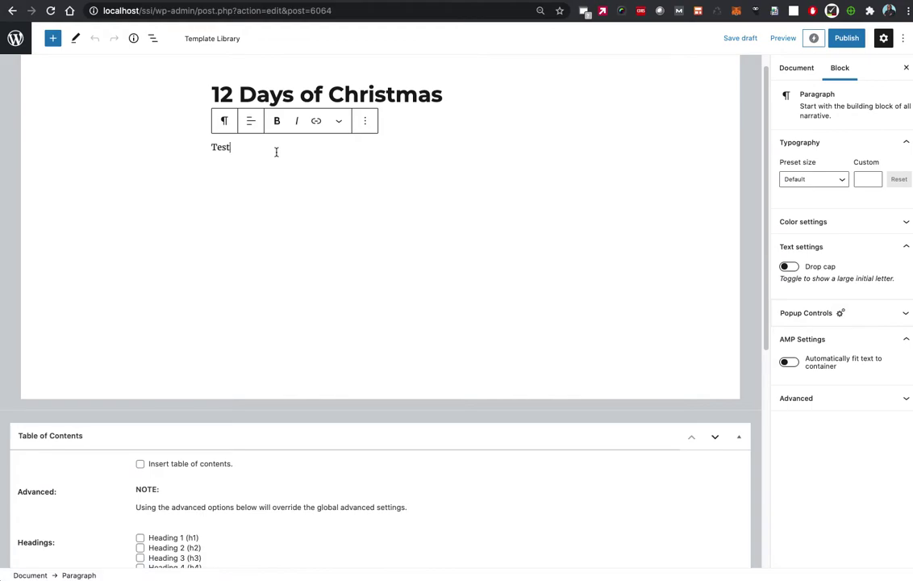
pyautogui.press('BackSpace')
pyautogui.press('BackSpace')
pyautogui.press('BackSpace')
pyautogui.press('BackSpace')
pyautogui.write('Day ')
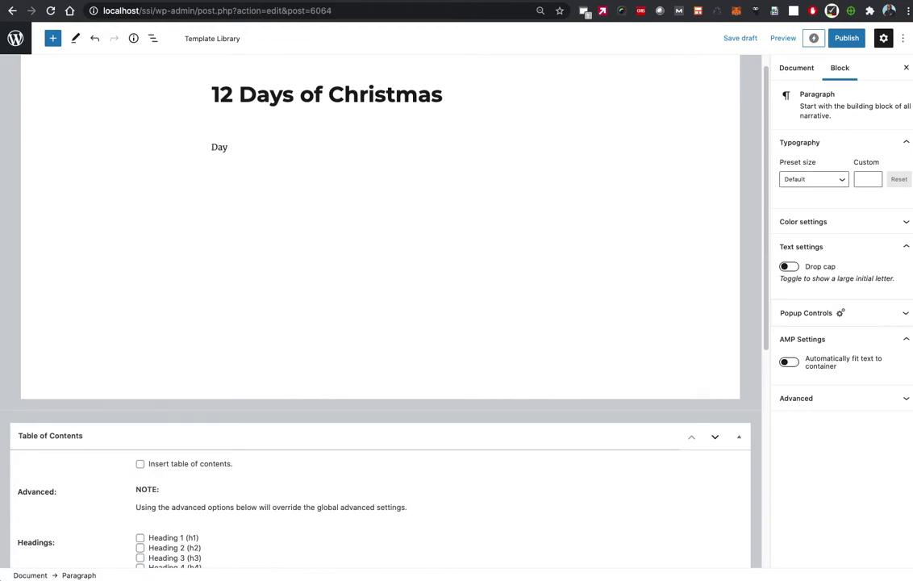
pyautogui.write('two')
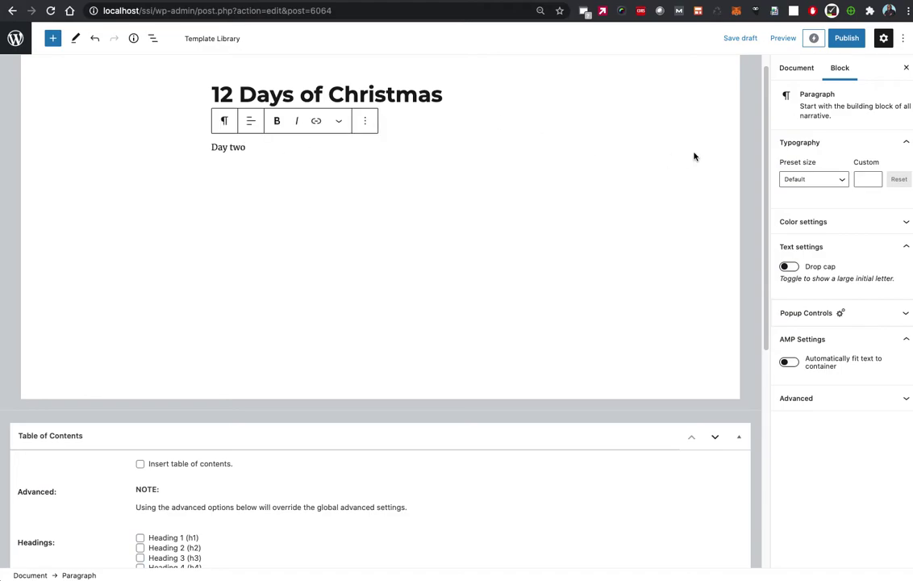
# Step: Set the copy's Releasedate to November 26 in Document settings and start publishing
pyautogui.click(806, 73)
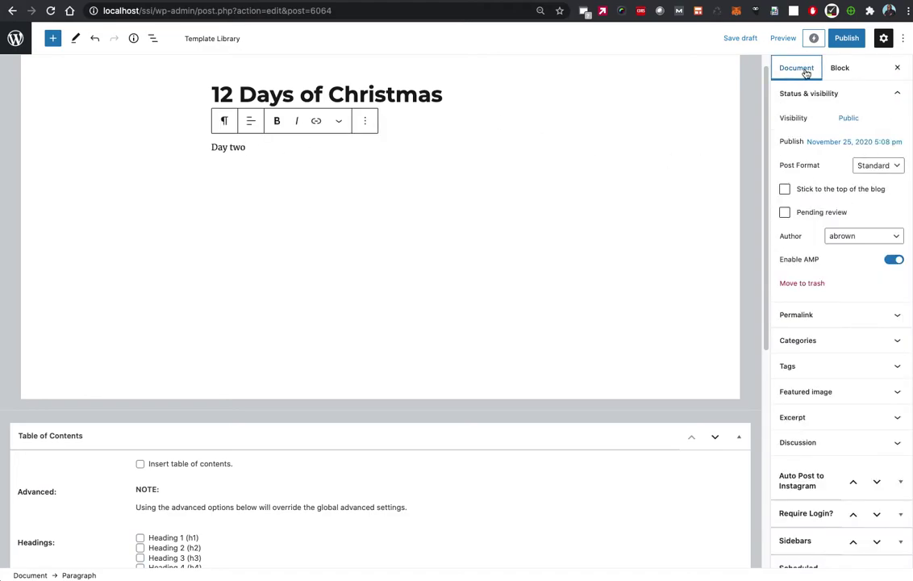
pyautogui.scroll(-5, 816, 273)
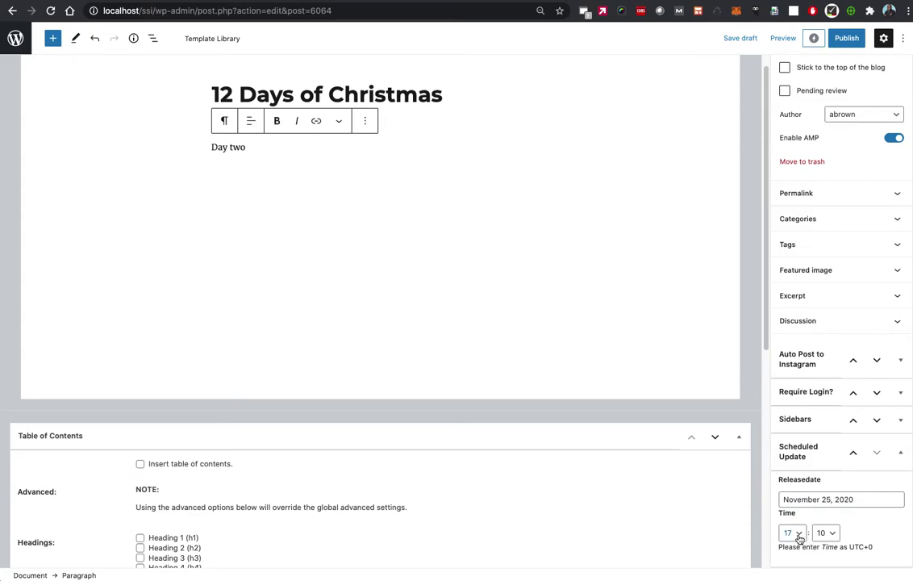
pyautogui.click(828, 500)
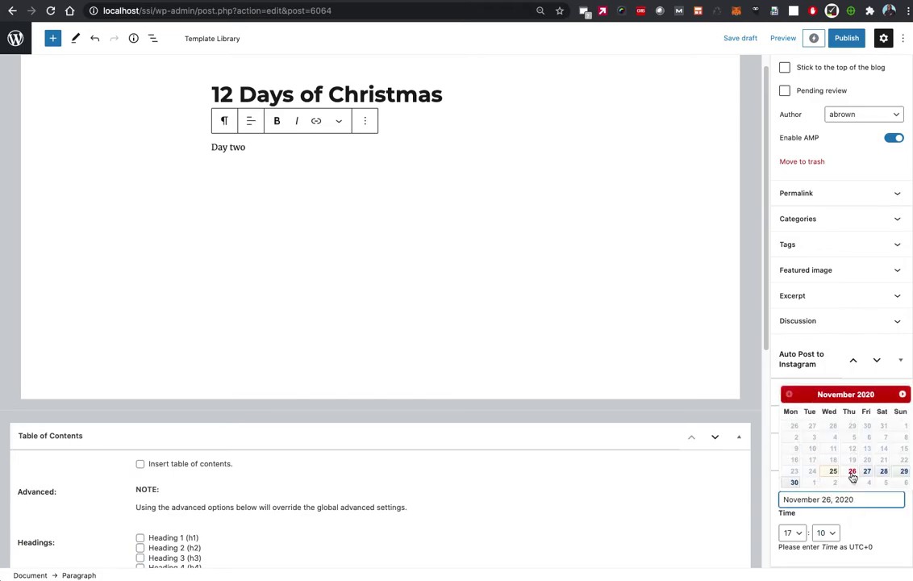
pyautogui.click(852, 472)
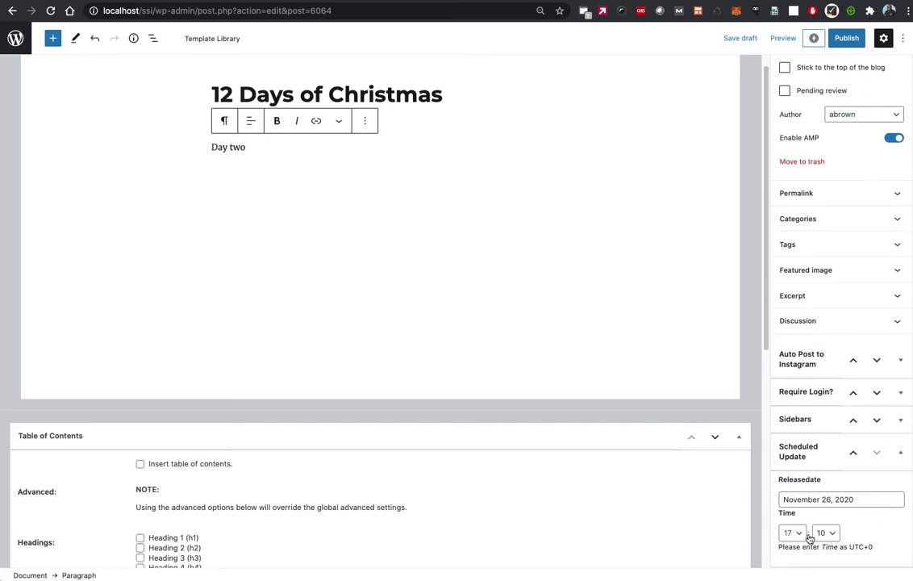
pyautogui.click(848, 39)
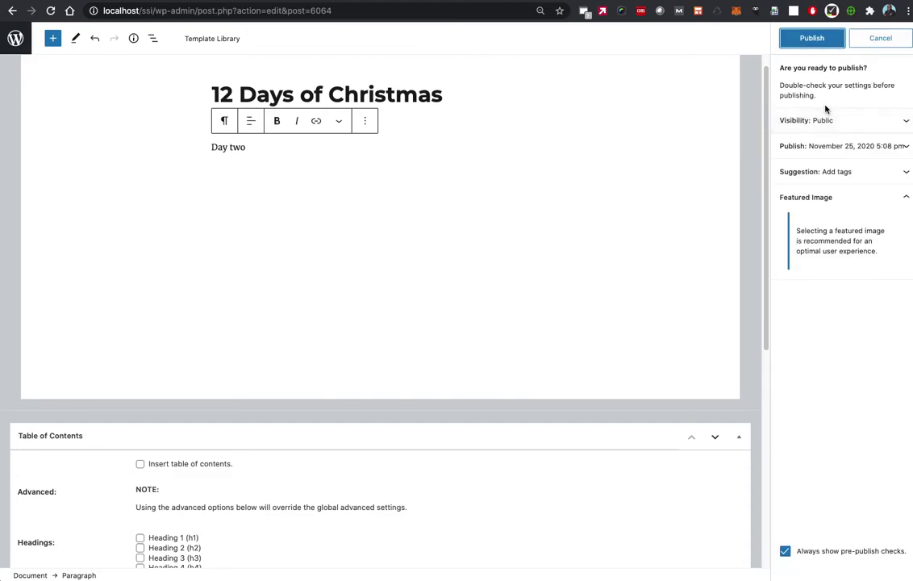
# Step: Confirm publishing the 'Day two' copy, retrying until it saves, then close the panel
pyautogui.click(814, 41)
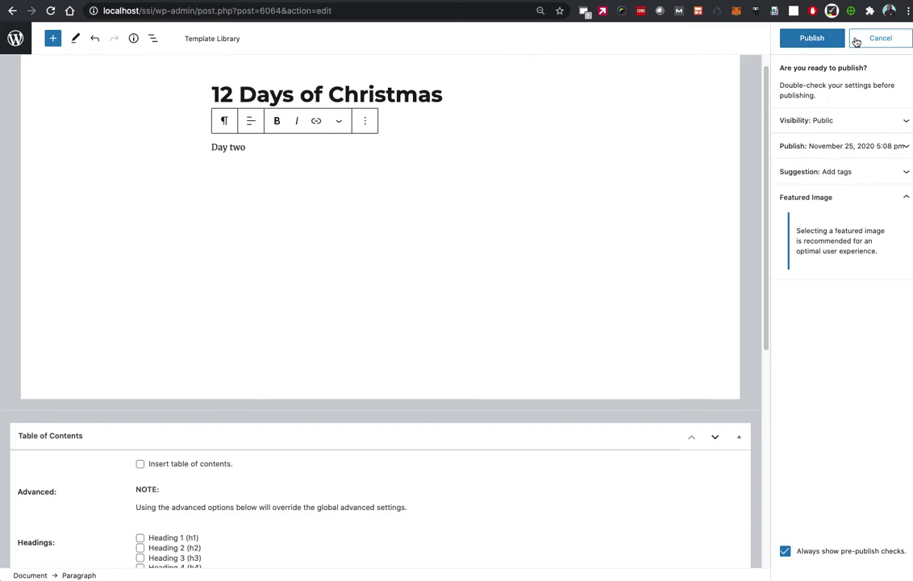
pyautogui.click(814, 39)
pyautogui.click(819, 44)
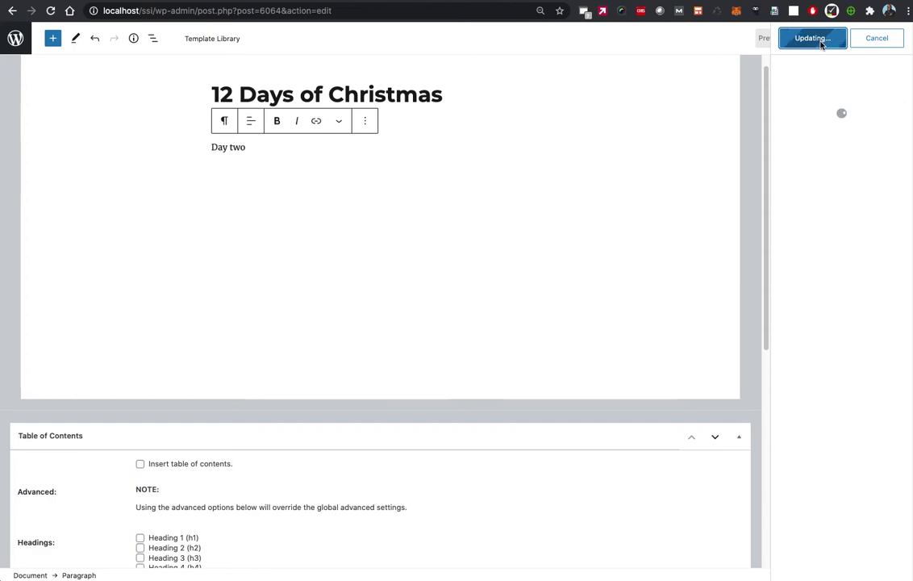
pyautogui.click(883, 38)
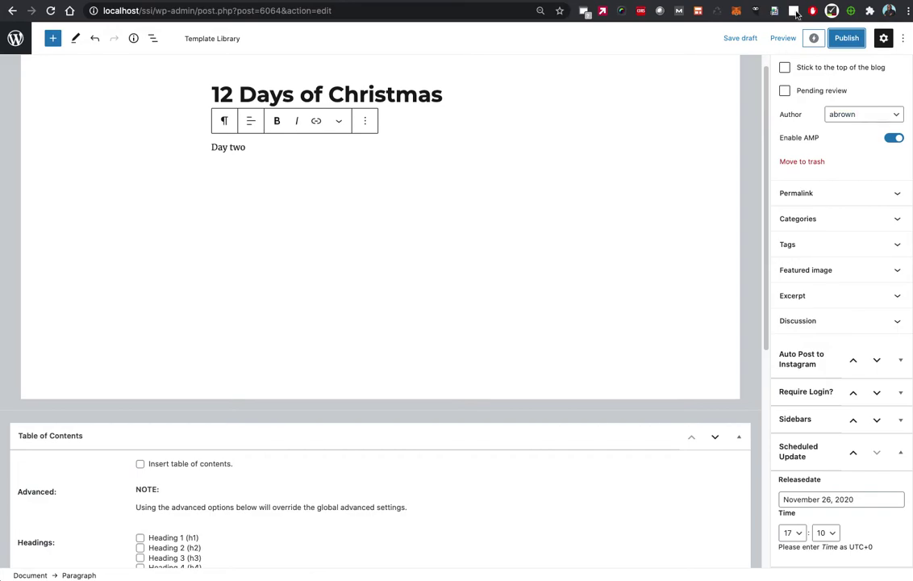
# Step: Return to All Posts and find the Scheduled Update entry for November 26, 2020, 5:10 pm
pyautogui.click(15, 38)
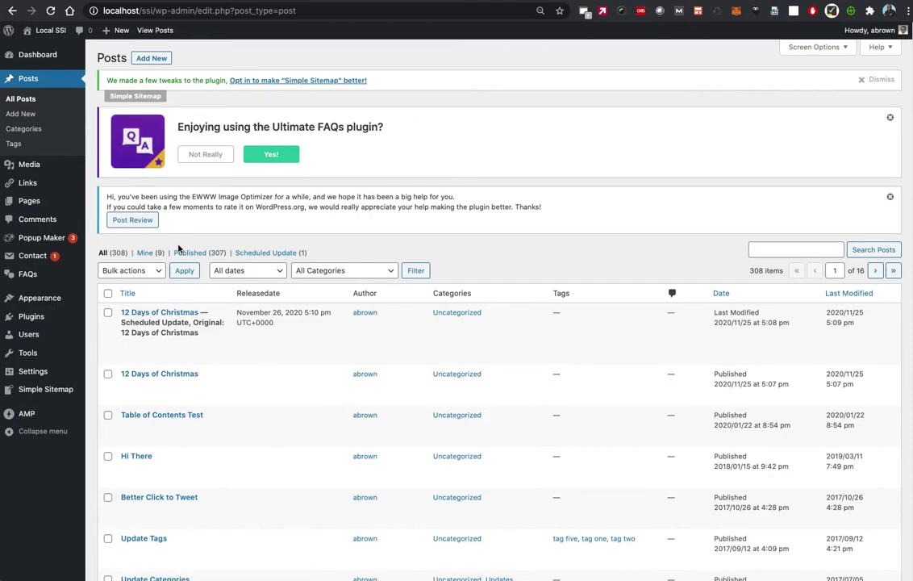
pyautogui.scroll(-2, 179, 249)
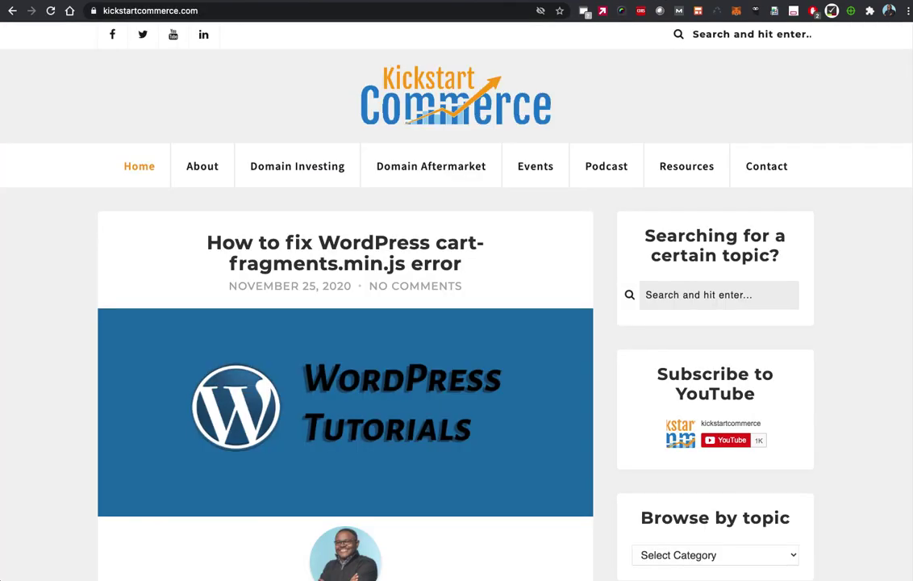
pyautogui.scroll(-3, 547, 206)
pyautogui.scroll(-4, 565, 226)
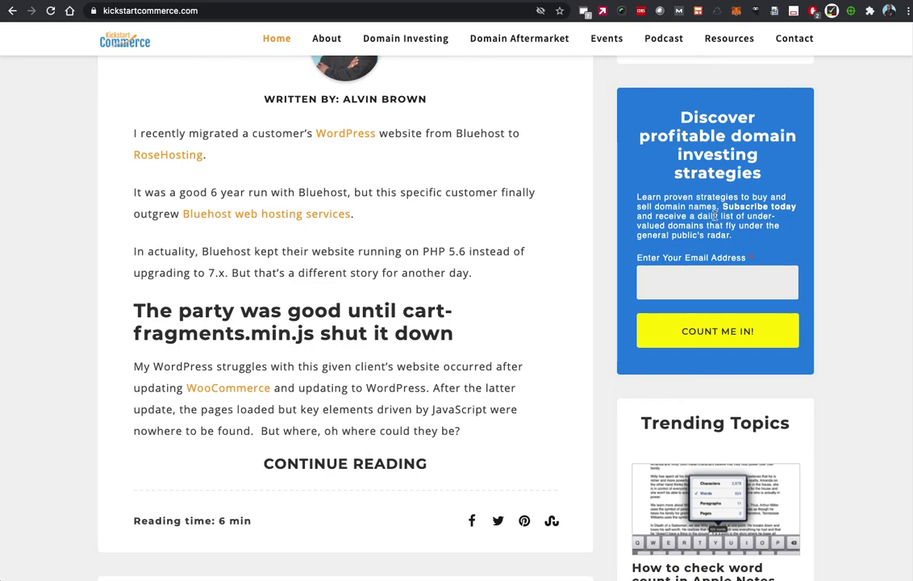
pyautogui.scroll(3, 668, 216)
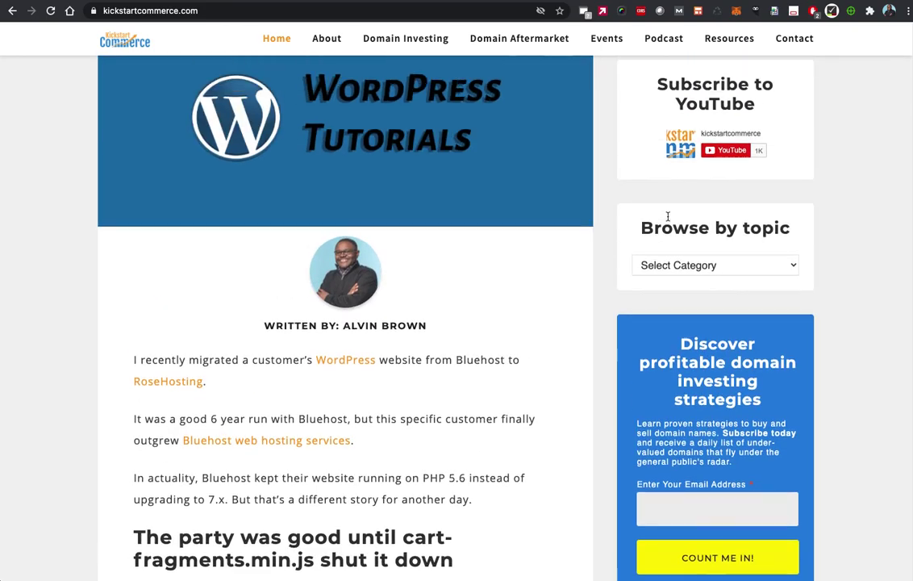
pyautogui.scroll(4, 668, 216)
pyautogui.scroll(1, 668, 216)
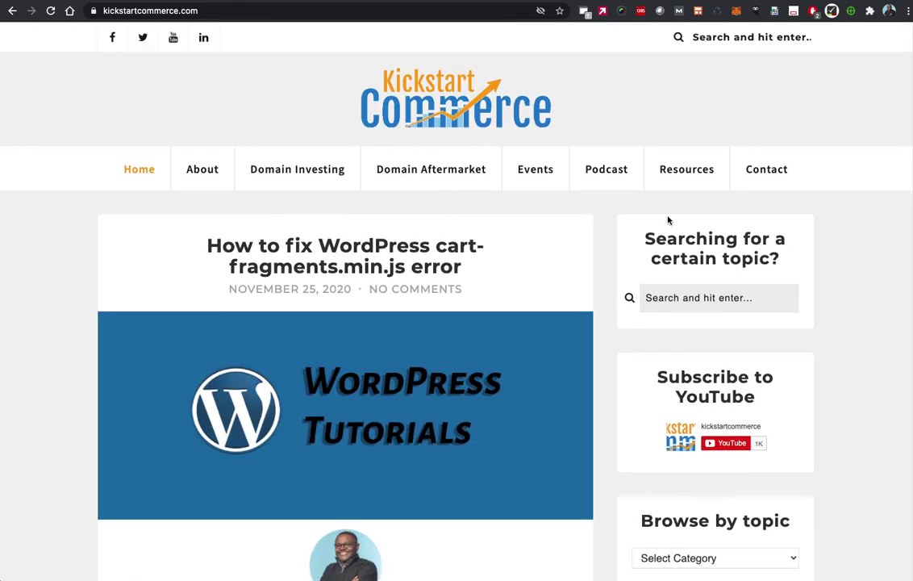